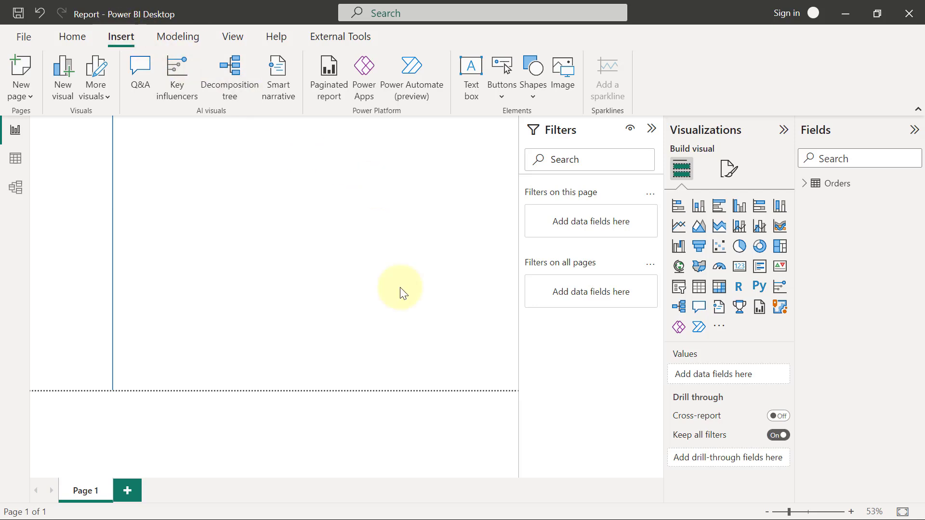
# Insert a text box and size it as a wide, short box at the page's top-left.
pyautogui.click(471, 79)
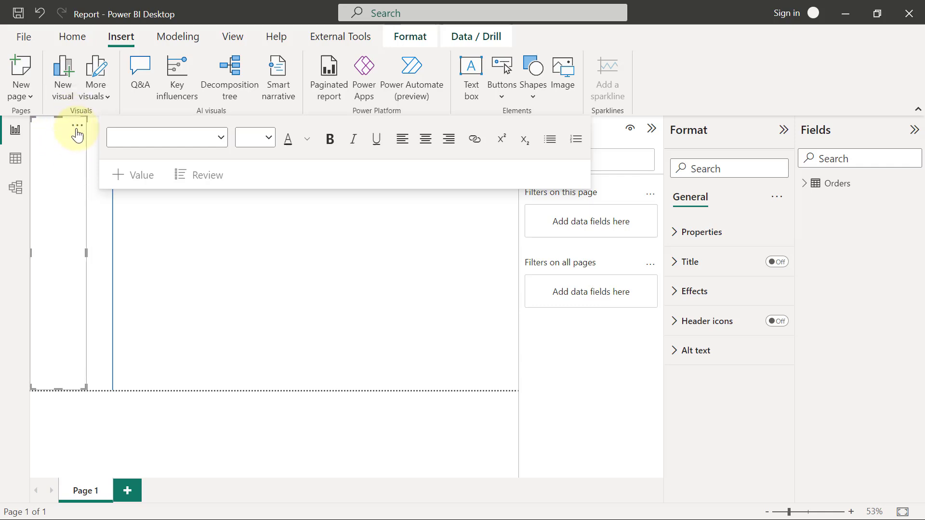
pyautogui.moveTo(76, 133); pyautogui.dragTo(163, 137)
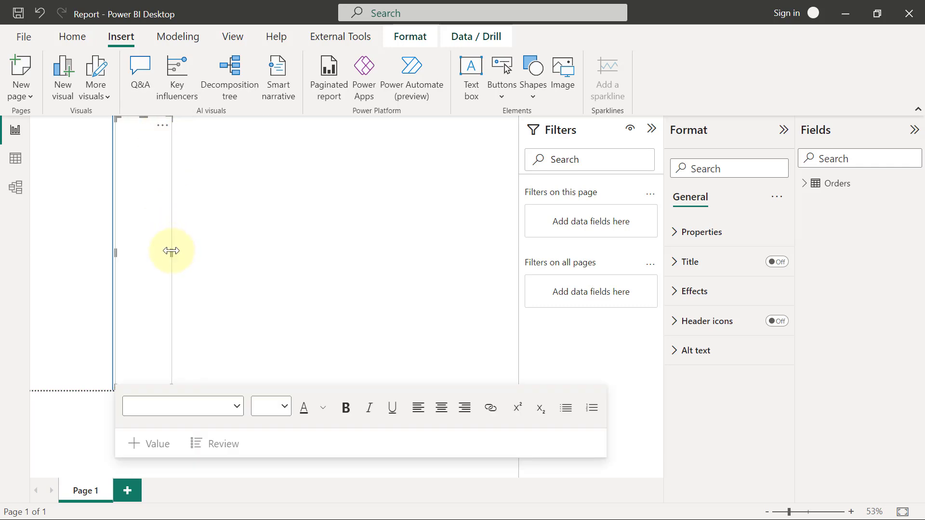
pyautogui.moveTo(171, 251); pyautogui.dragTo(352, 198)
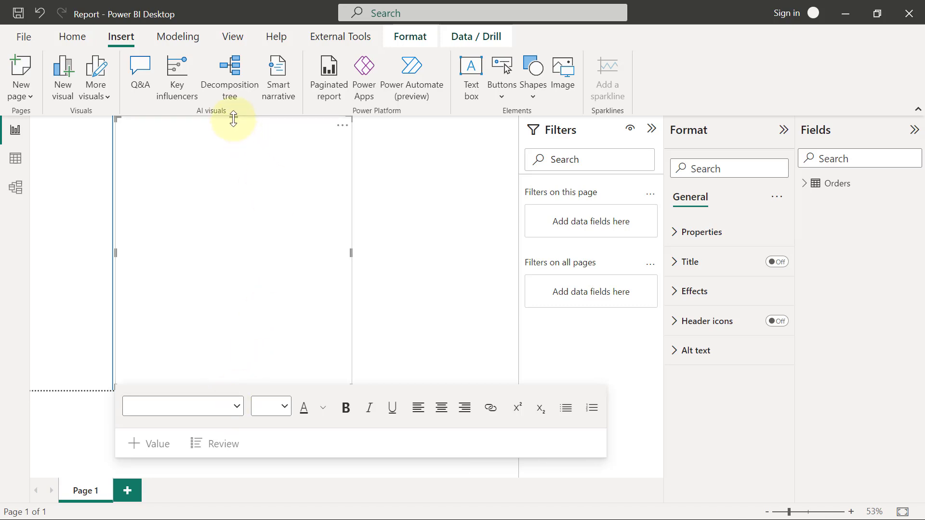
pyautogui.moveTo(233, 118); pyautogui.dragTo(280, 288)
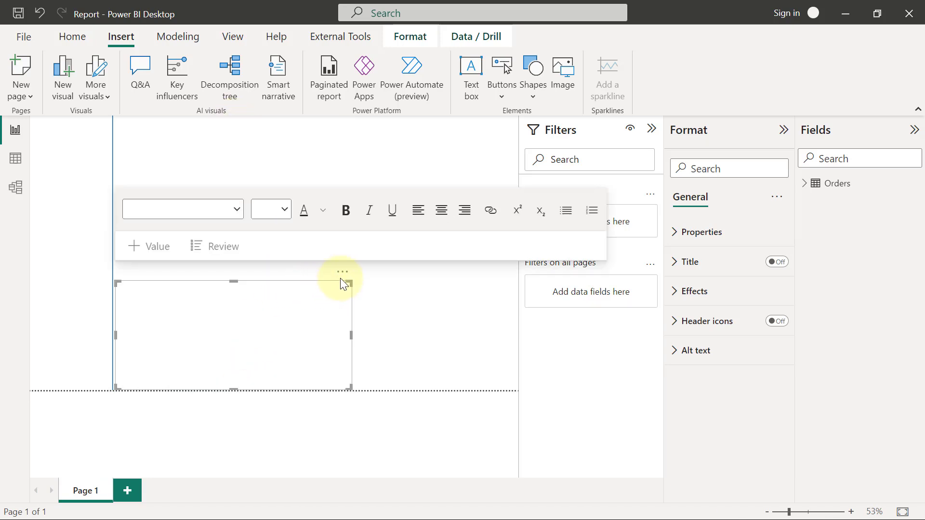
pyautogui.moveTo(340, 280); pyautogui.dragTo(345, 108)
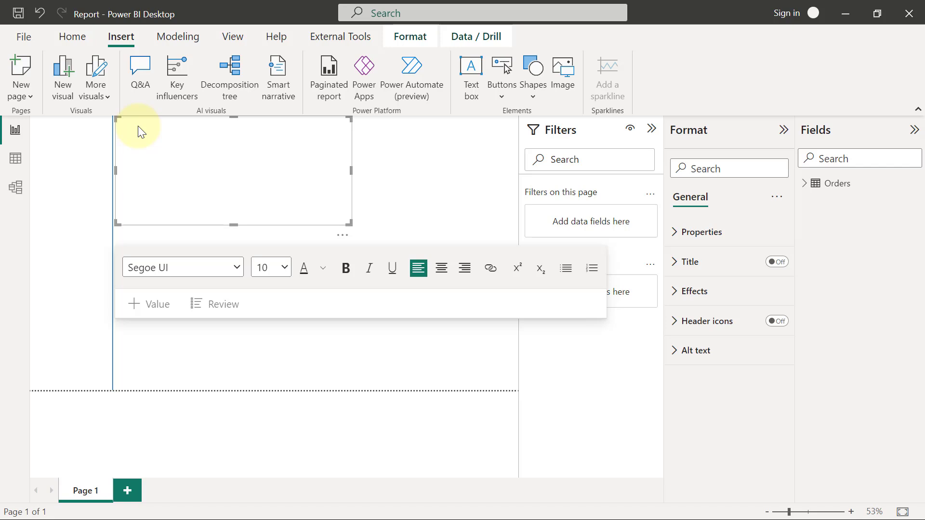
# Format the text box for 18 pt bold, underlined, dark-blue text.
pyautogui.click(284, 269)
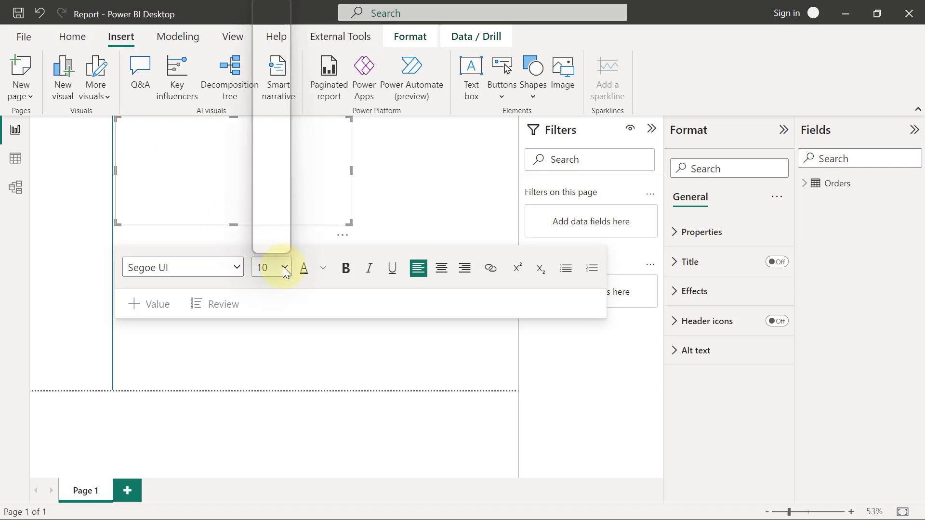
pyautogui.click(266, 117)
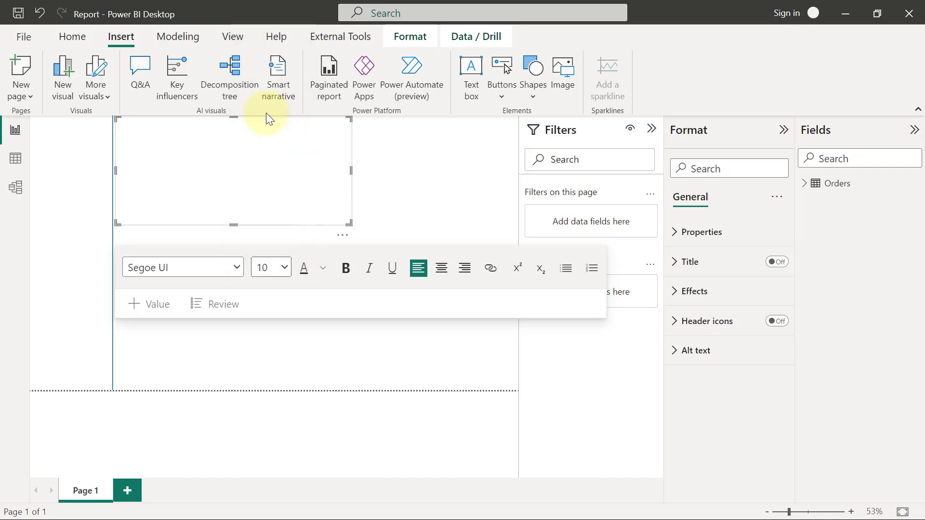
pyautogui.click(346, 270)
pyautogui.click(393, 272)
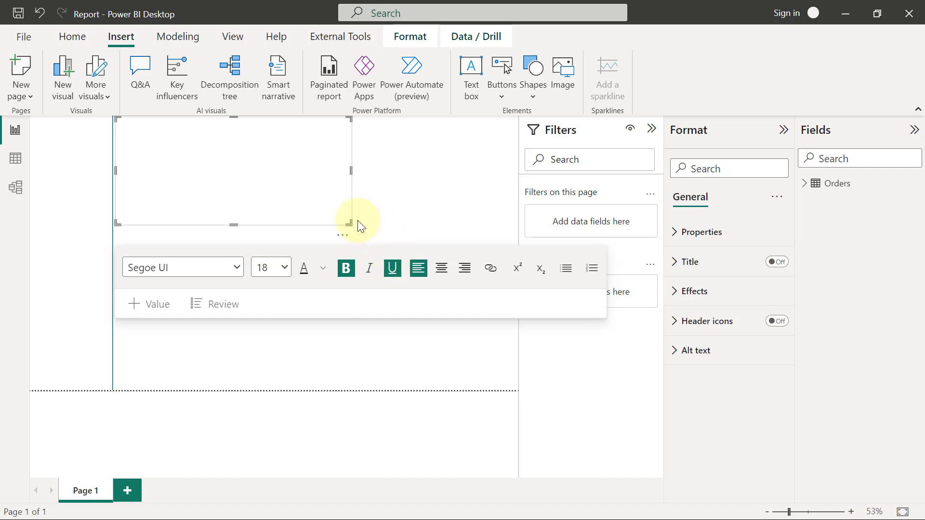
pyautogui.click(323, 273)
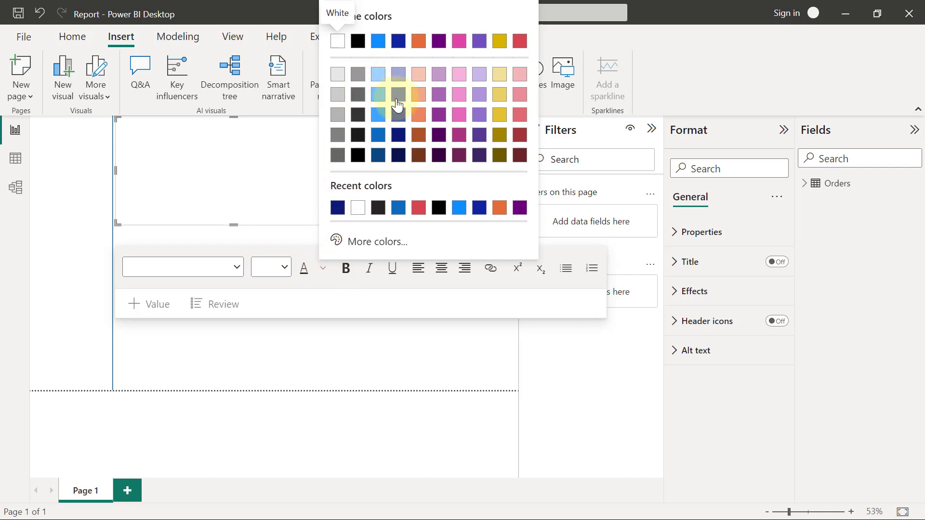
pyautogui.click(398, 137)
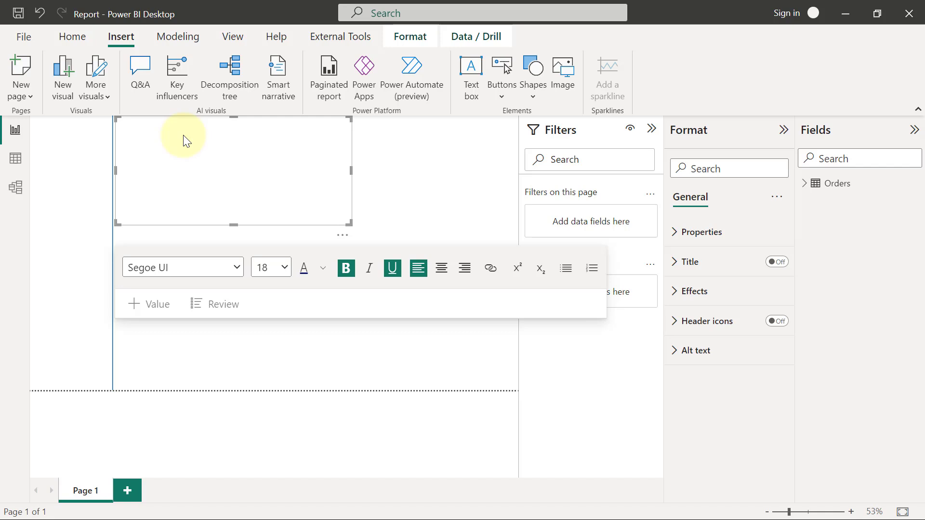
# Type 'Sales and Transactions Reports by Period' and shrink the box to fit that single line.
pyautogui.write('Sales')
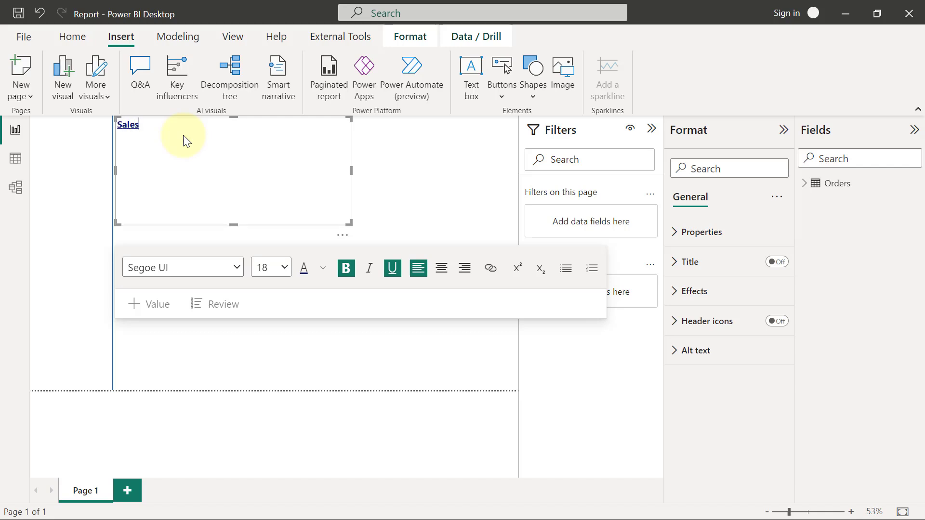
pyautogui.write(' and Tra')
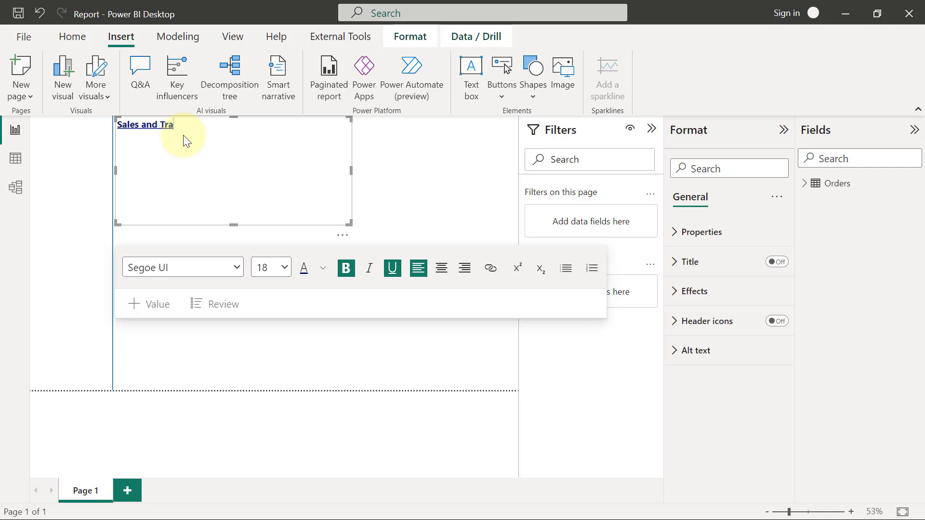
pyautogui.write('nsactions Reports by ')
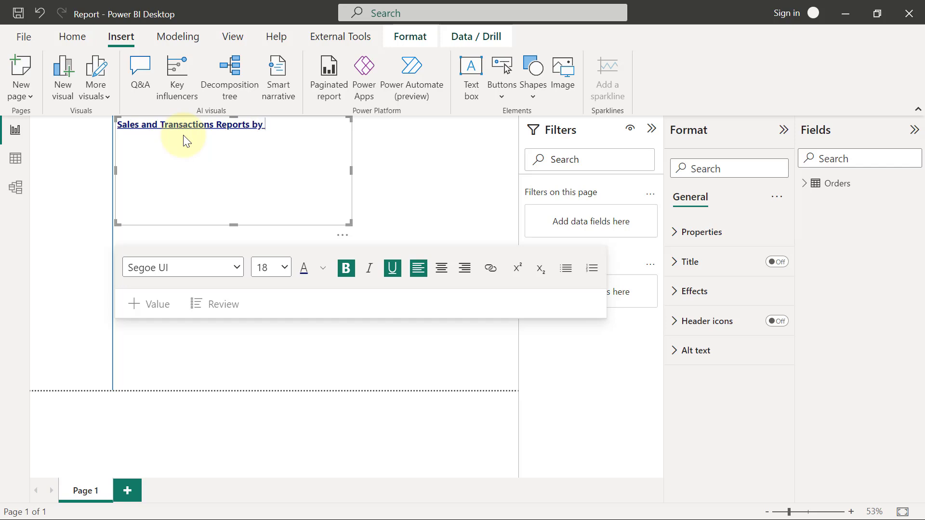
pyautogui.write('Period')
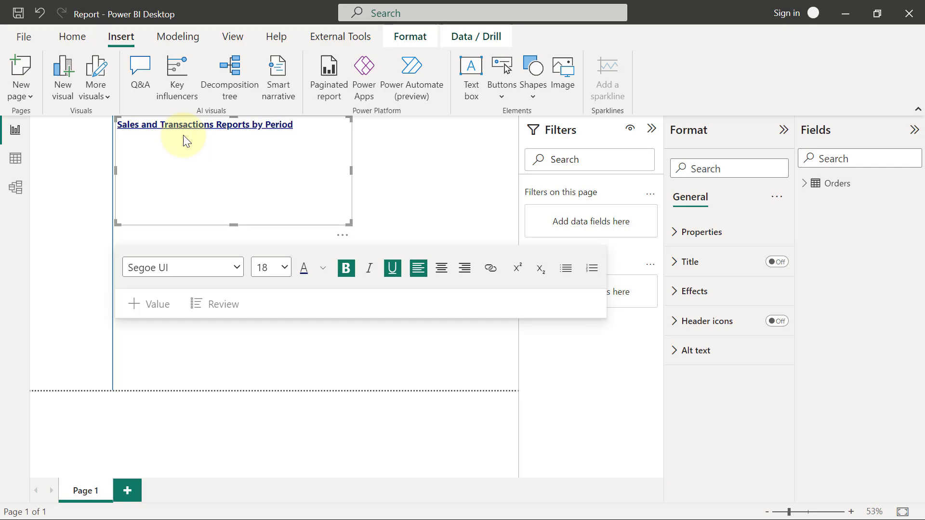
pyautogui.moveTo(231, 221); pyautogui.dragTo(248, 138)
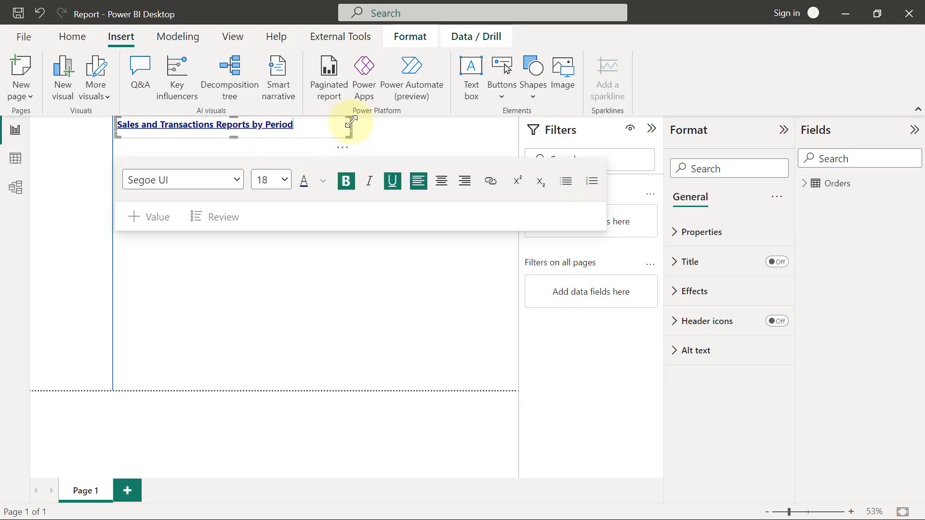
pyautogui.moveTo(351, 122); pyautogui.dragTo(298, 123)
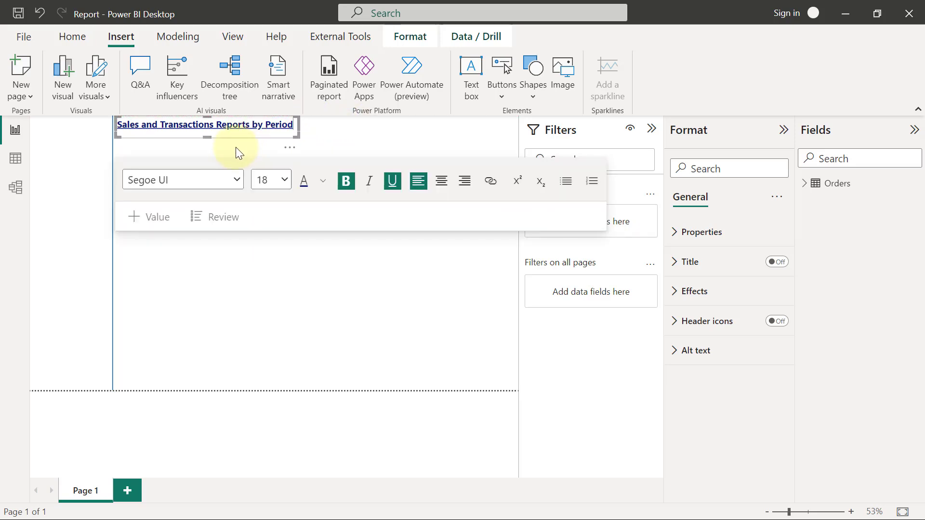
pyautogui.click(337, 137)
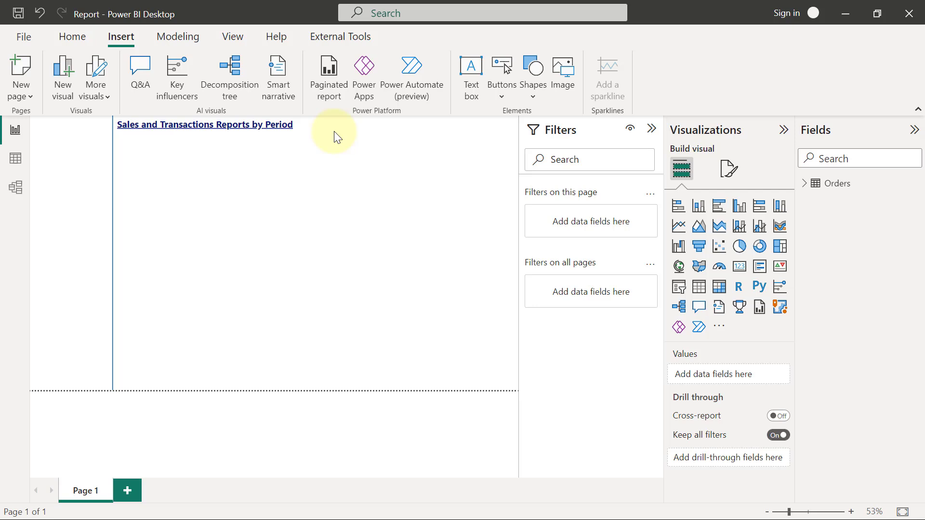
# Add a card under the title, resize it, and show Sum of Sales (2.30M) from Orders.
pyautogui.click(740, 267)
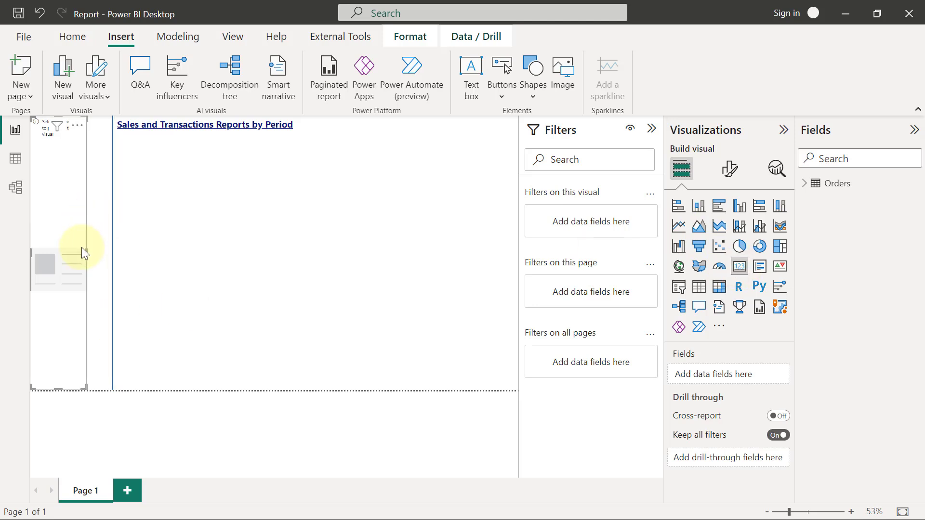
pyautogui.moveTo(85, 253); pyautogui.dragTo(263, 254)
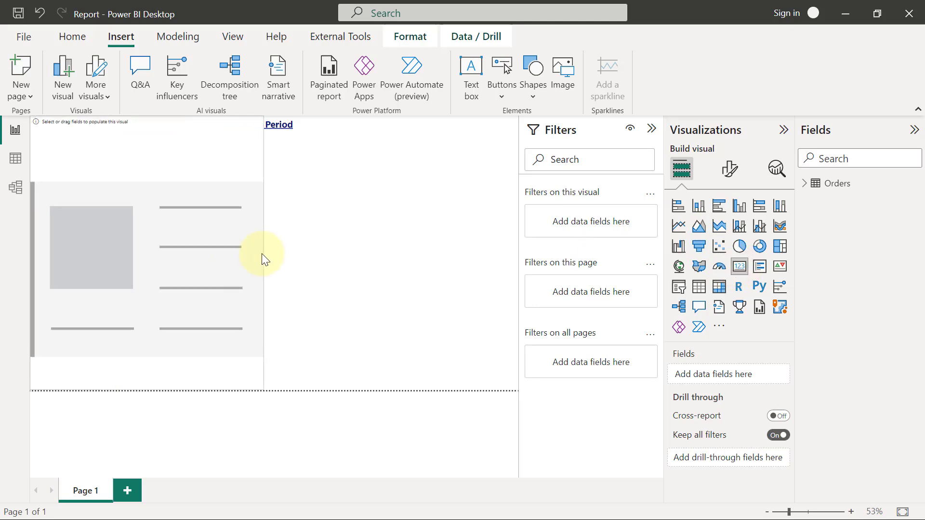
pyautogui.moveTo(162, 118); pyautogui.dragTo(274, 153)
pyautogui.moveTo(351, 174); pyautogui.dragTo(251, 160)
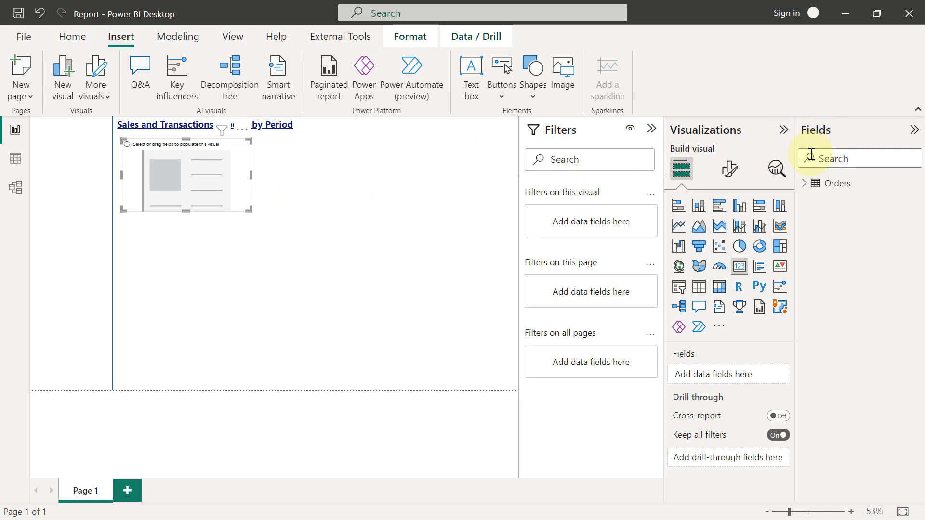
pyautogui.click(805, 184)
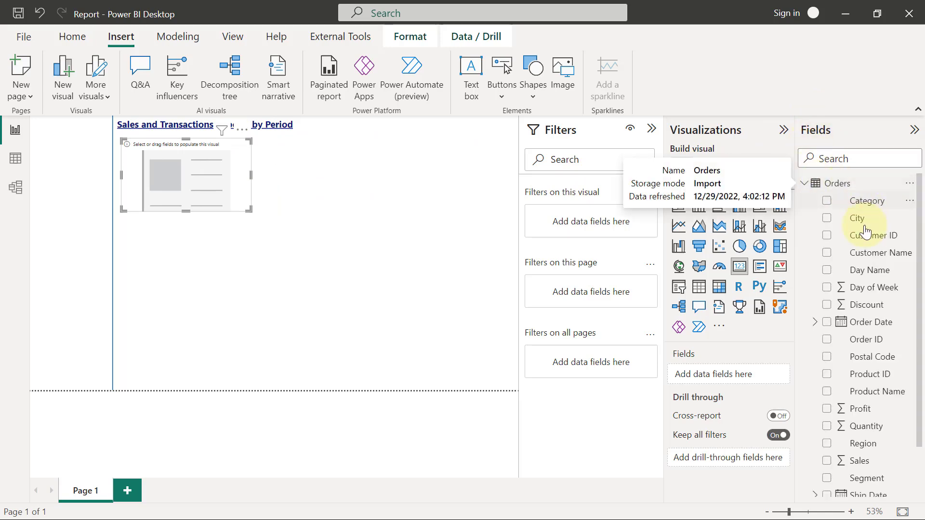
pyautogui.click(833, 458)
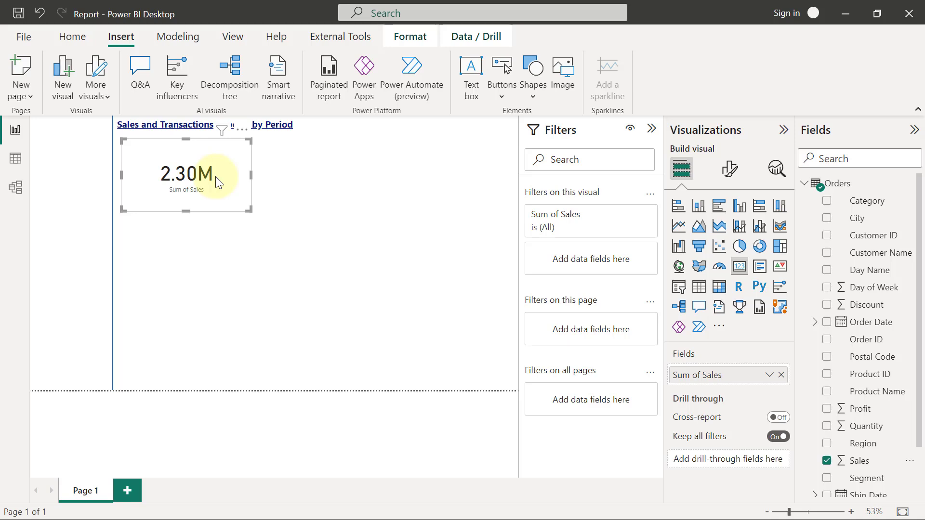
# Remove the Sum of Sales card and place a page-wide text box below the title.
pyautogui.click(242, 128)
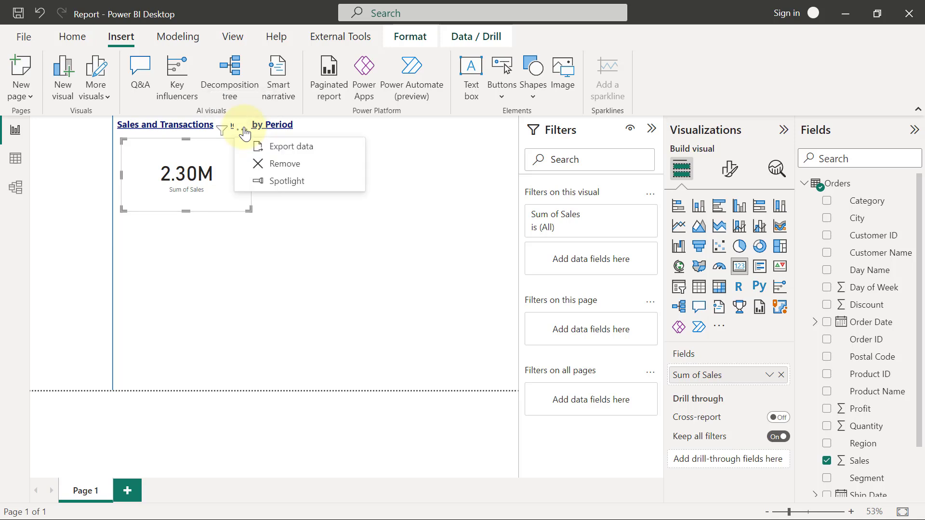
pyautogui.click(285, 164)
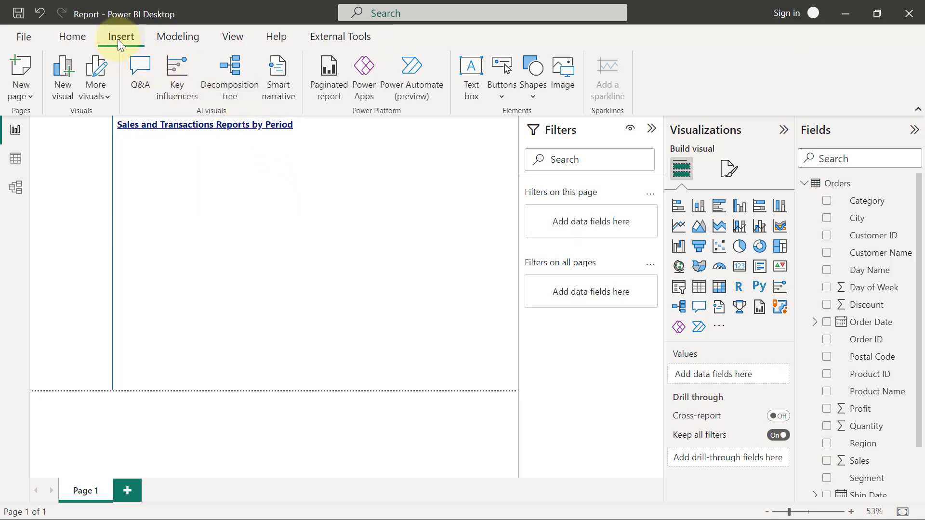
pyautogui.click(473, 67)
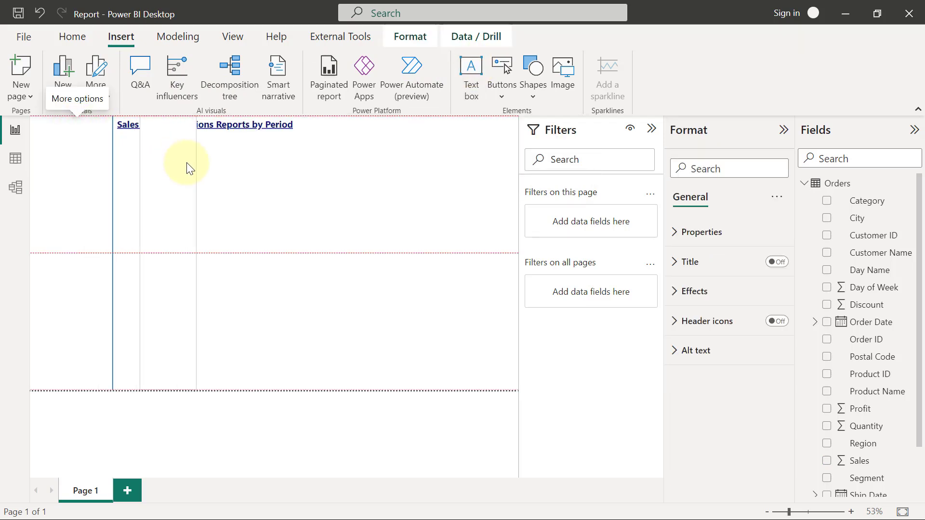
pyautogui.click(175, 194)
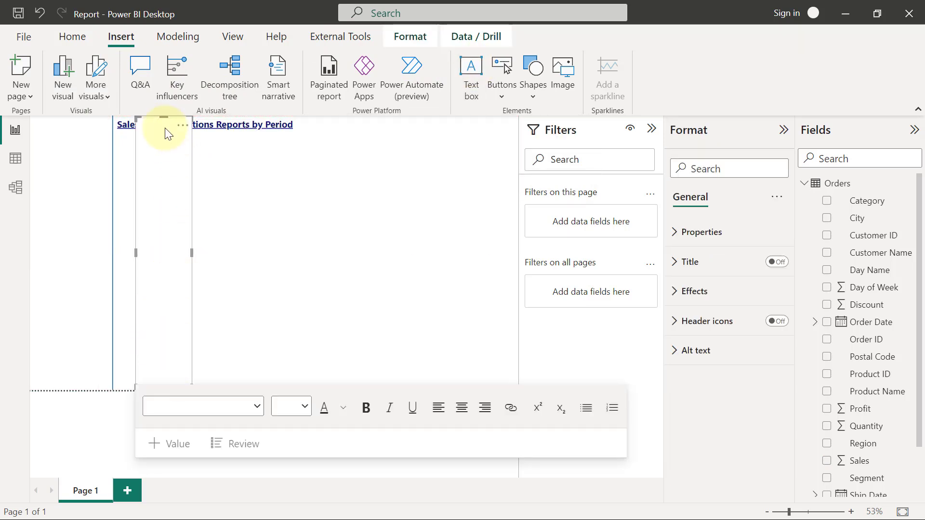
pyautogui.moveTo(159, 117); pyautogui.dragTo(168, 137)
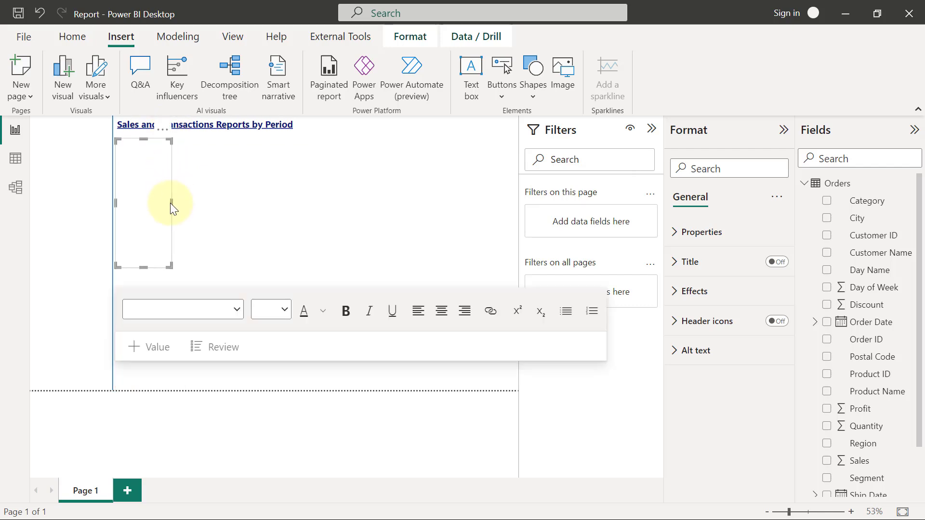
pyautogui.moveTo(170, 204); pyautogui.dragTo(513, 183)
pyautogui.click(141, 157)
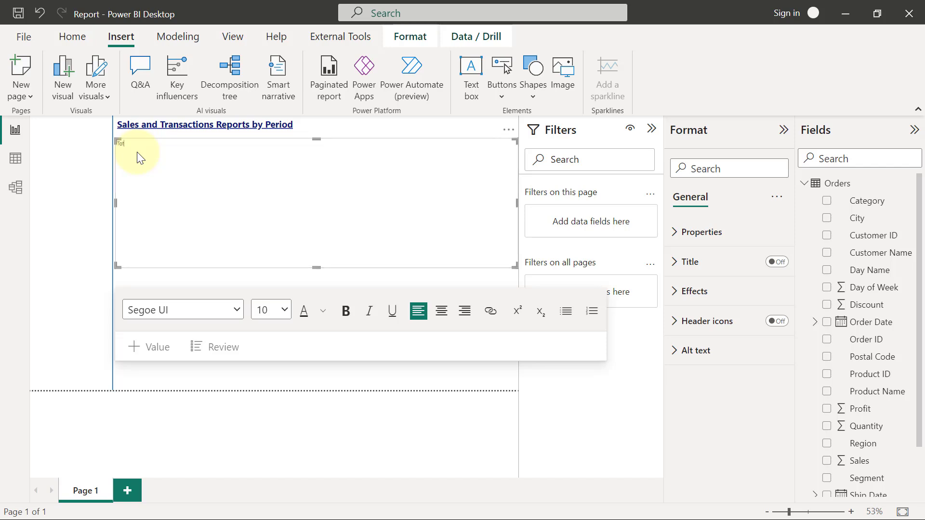
# Type 'Total Sales over the period amounts to' into the new text box.
pyautogui.write('al Sa')
pyautogui.write('les over')
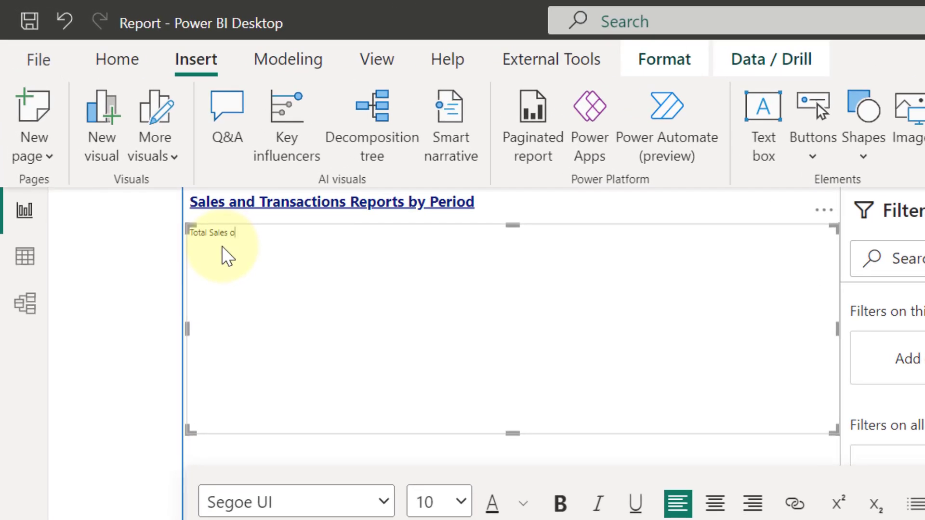
pyautogui.write(' the period amounts to')
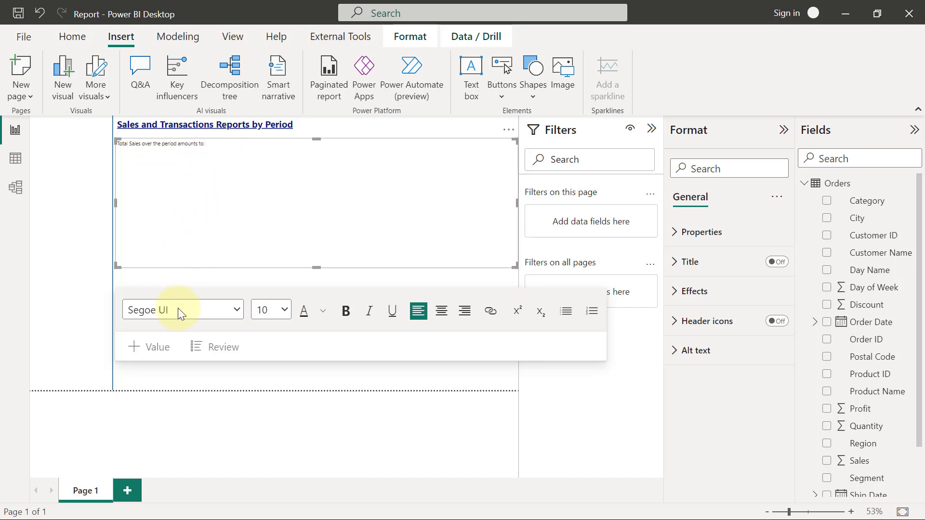
# Append total sales as a dynamic value in currency format, $2,297,200.86.
pyautogui.click(153, 347)
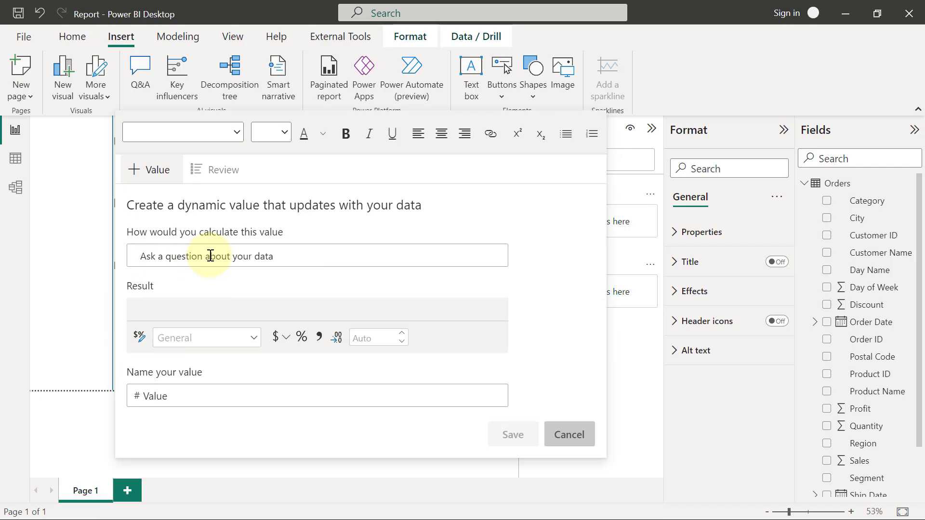
pyautogui.write('sales')
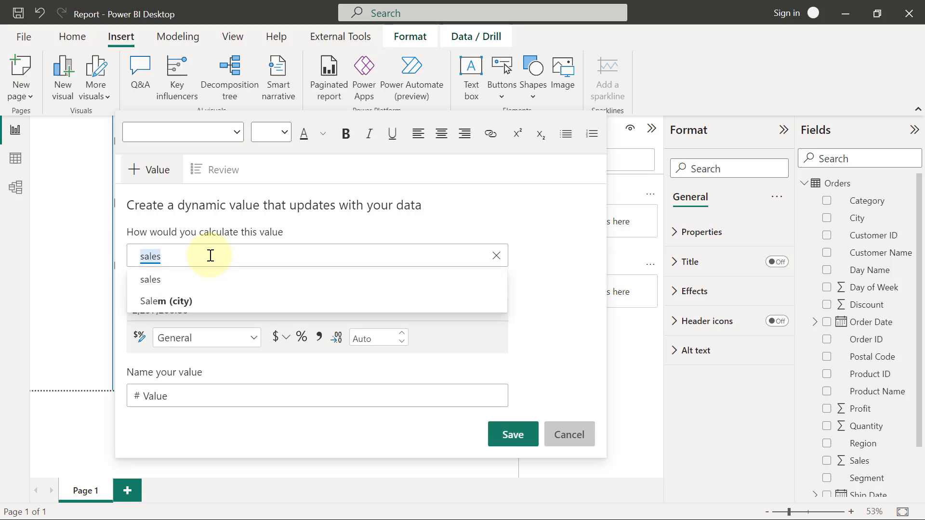
pyautogui.click(150, 284)
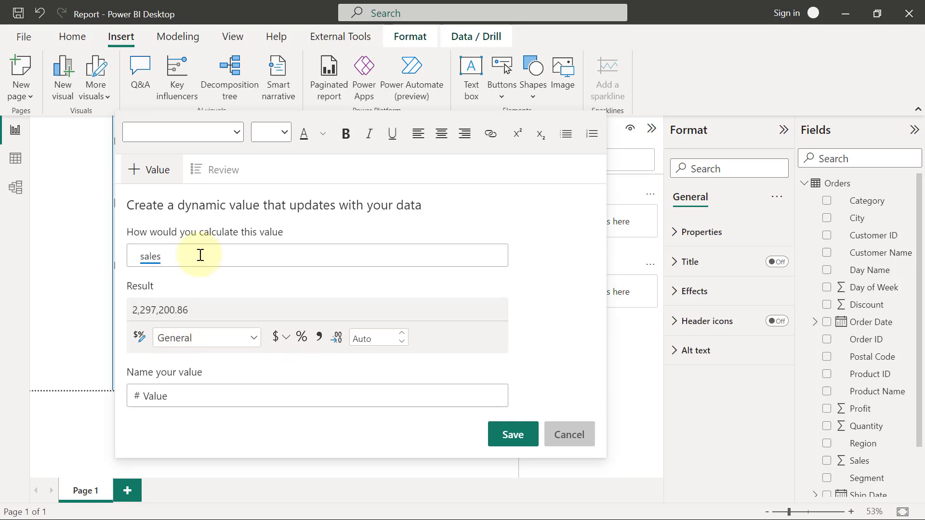
pyautogui.click(282, 342)
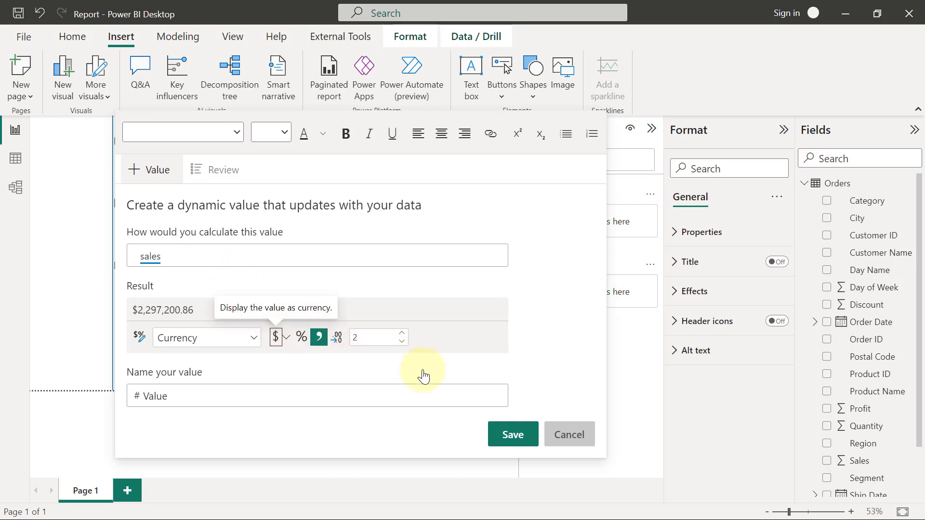
pyautogui.click(514, 438)
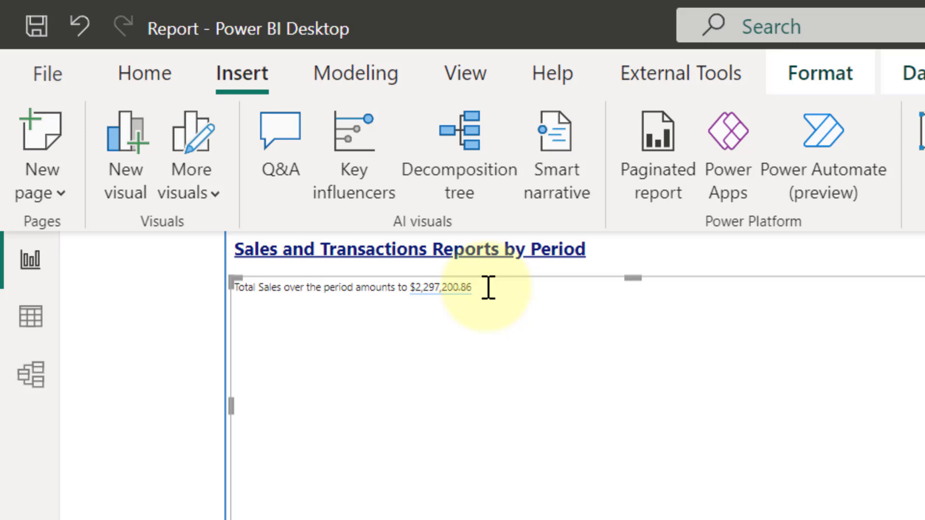
# Continue the sentence with 'and Total Number of Transactions is' after the sales value.
pyautogui.write('and Total Number of Tra')
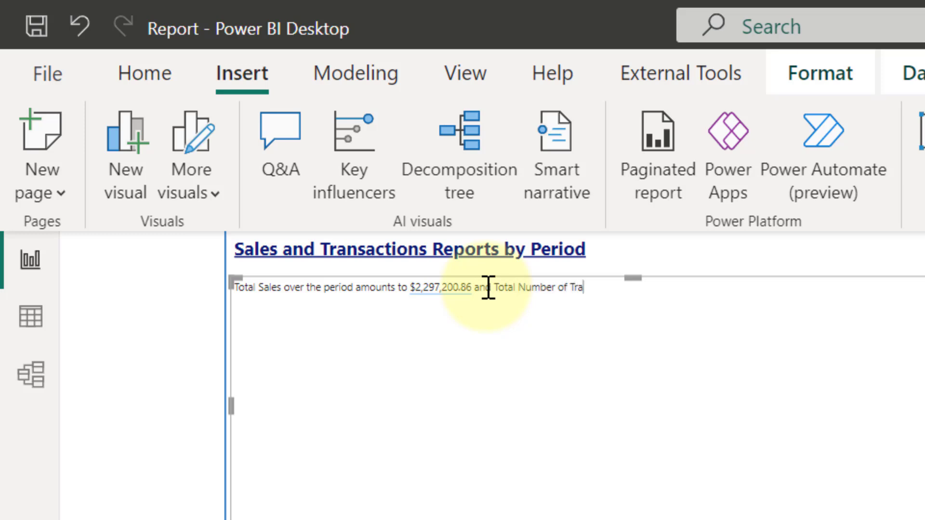
pyautogui.write('nsaction')
pyautogui.press('BackSpace')
pyautogui.write('s is')
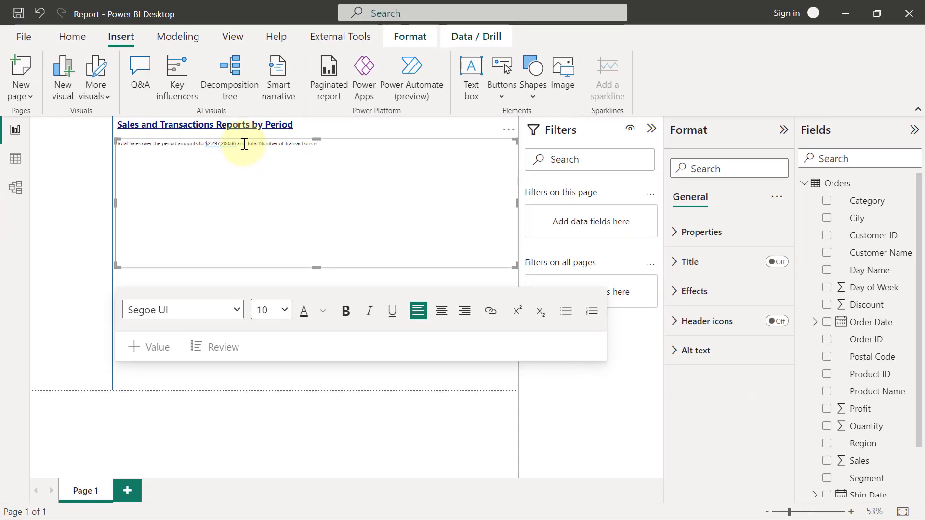
# End the sentence with the distinct count of order IDs, 5009, as a dynamic value.
pyautogui.click(143, 351)
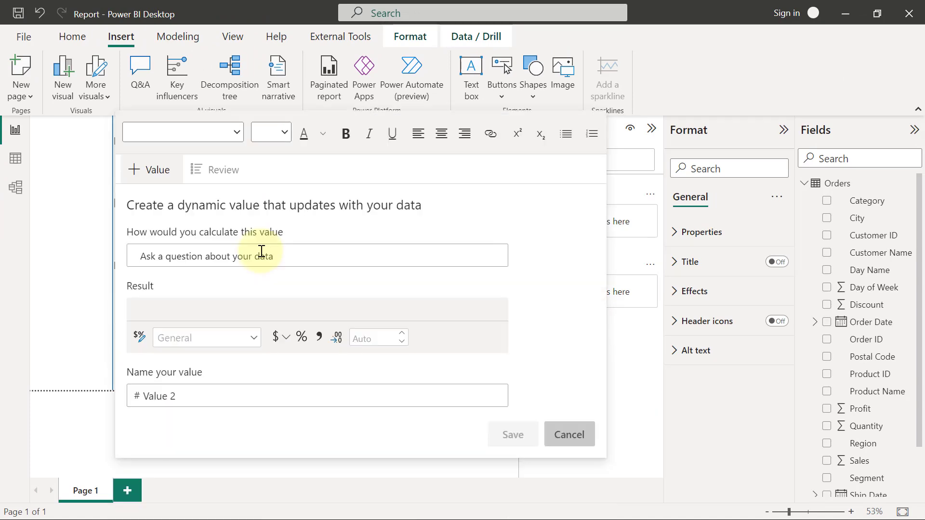
pyautogui.write('ord')
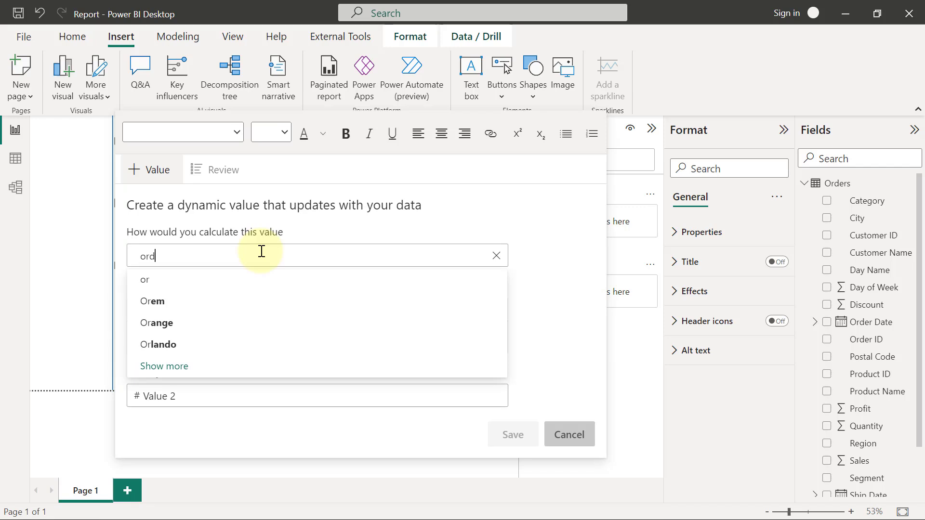
pyautogui.write('er id count')
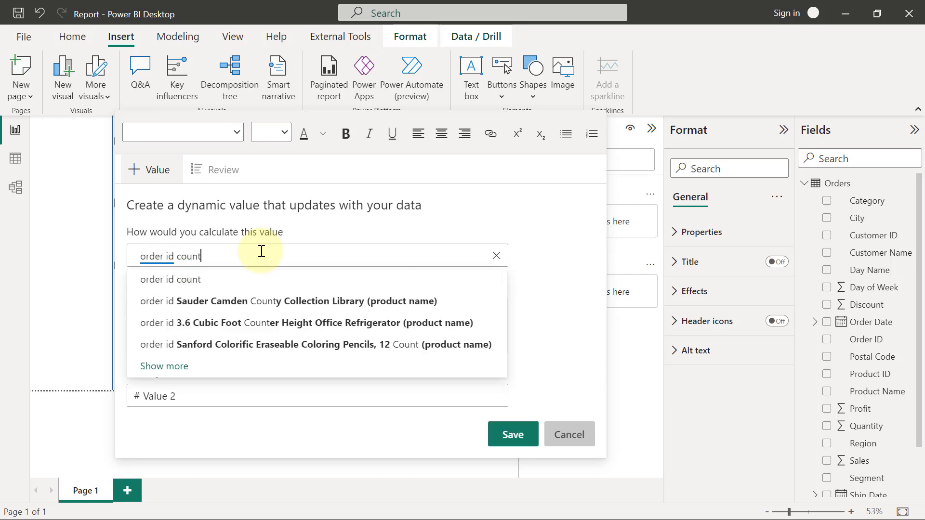
pyautogui.write('dist')
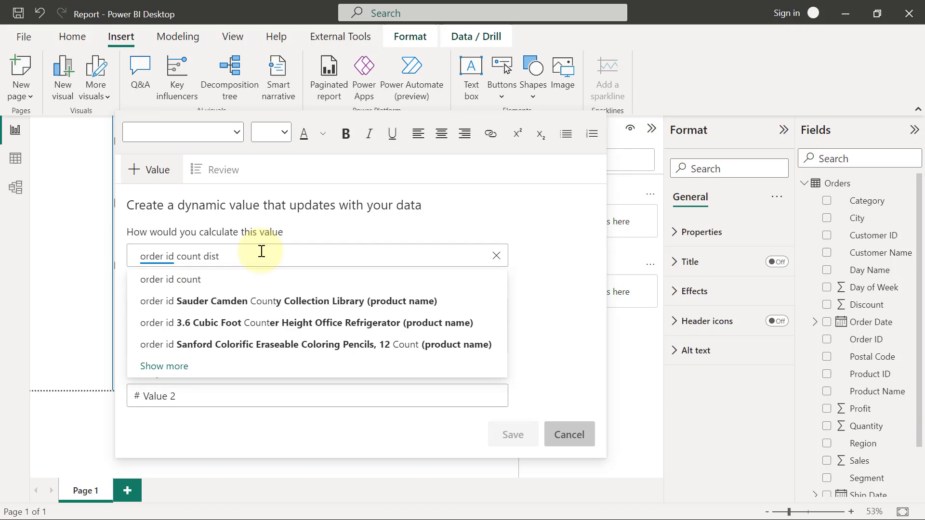
pyautogui.write('inct')
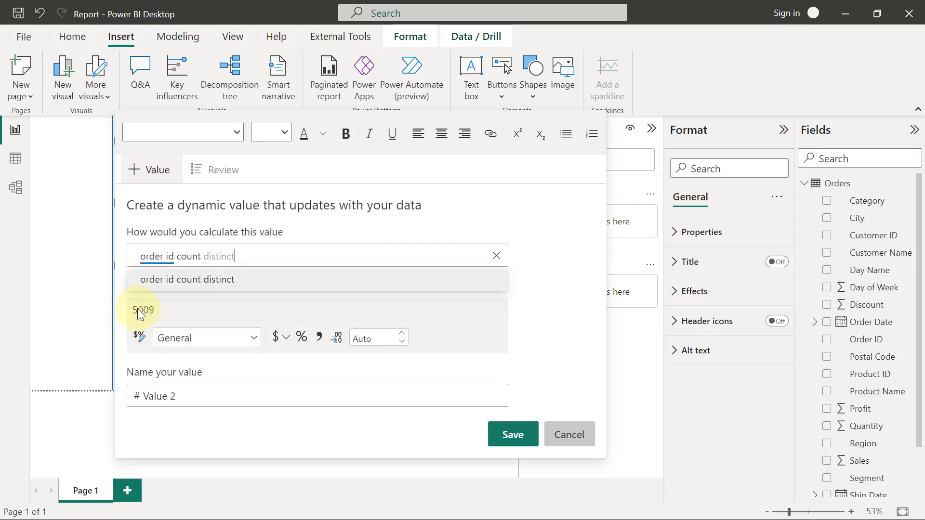
pyautogui.click(181, 285)
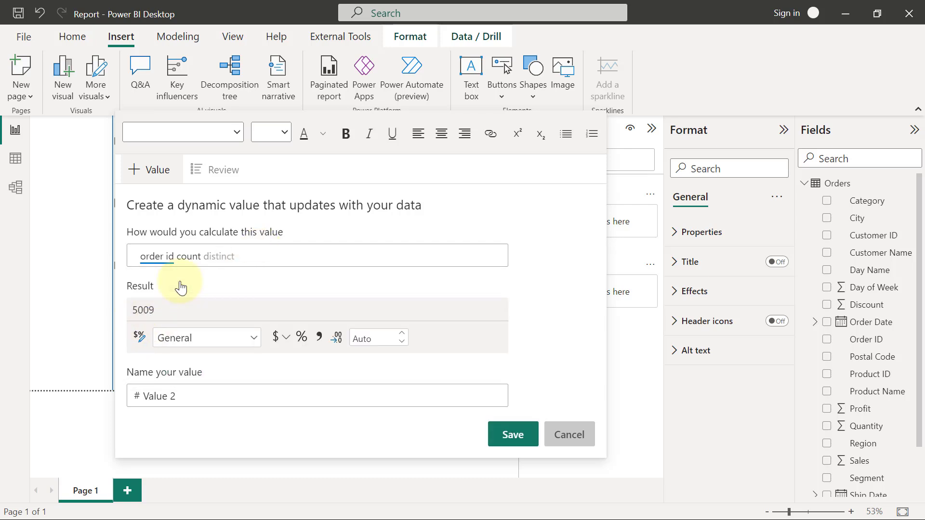
pyautogui.click(514, 436)
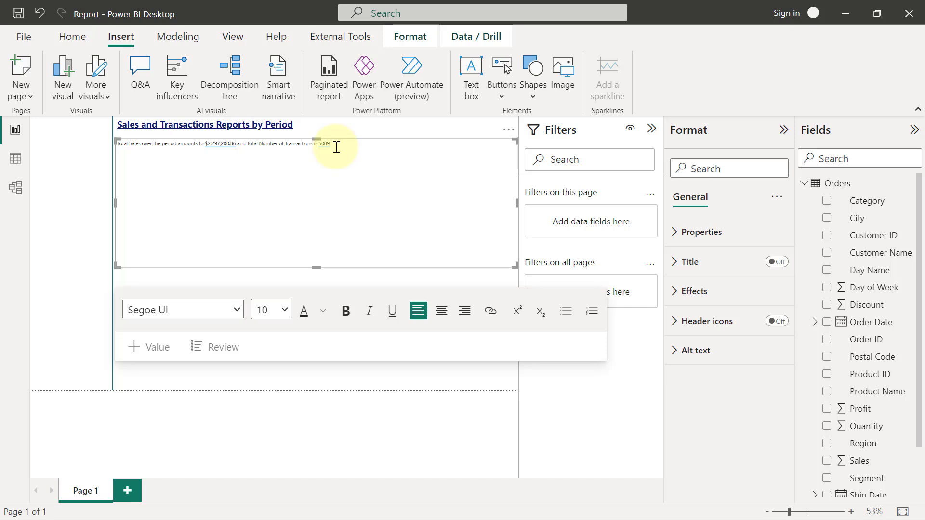
# Make the whole sentence 16 pt bold white and shorten its box to one line.
pyautogui.hotkey('ctrl', 'a')
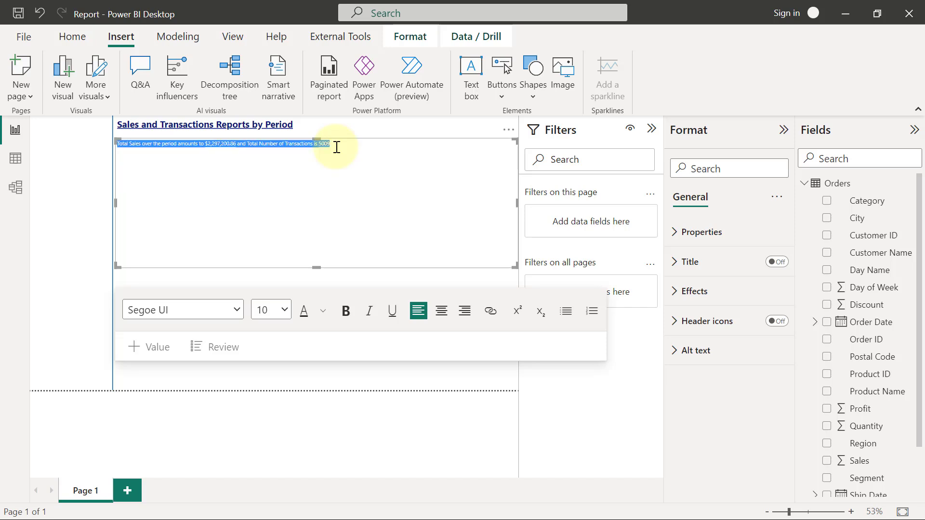
pyautogui.click(283, 311)
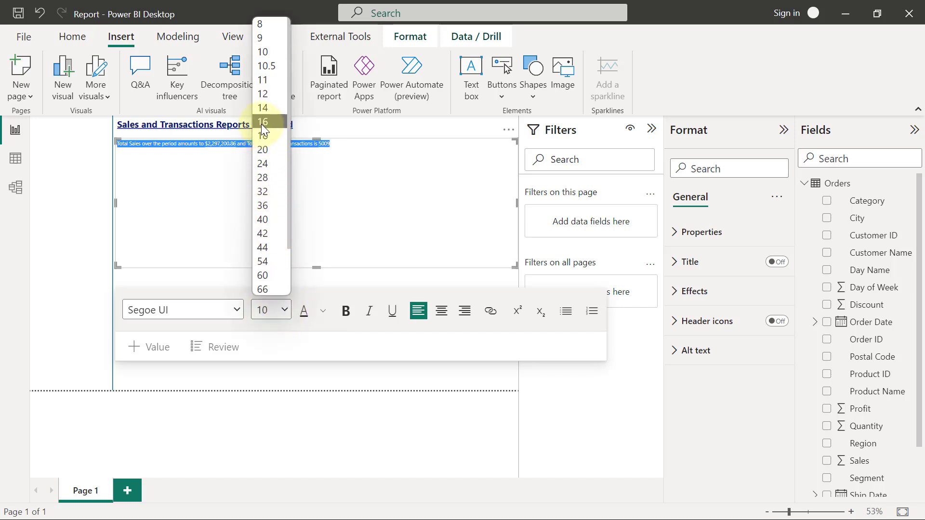
pyautogui.click(261, 123)
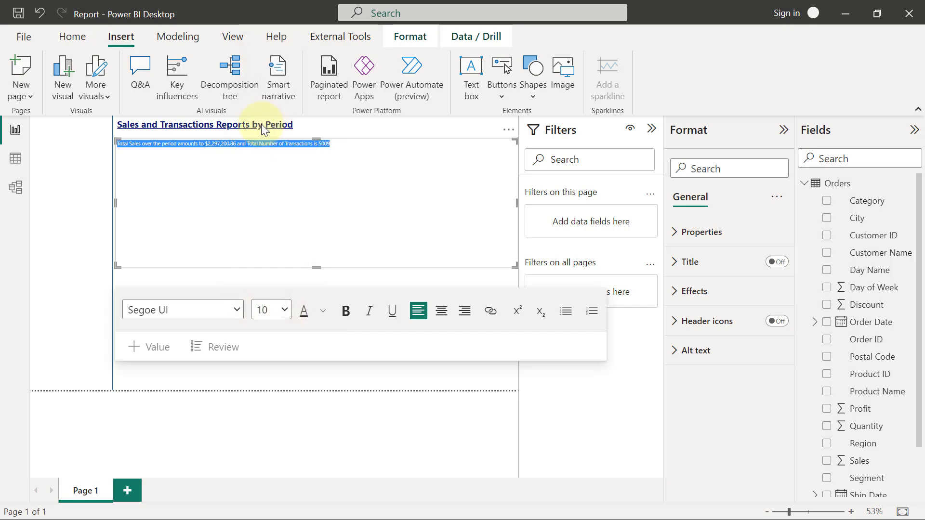
pyautogui.click(344, 312)
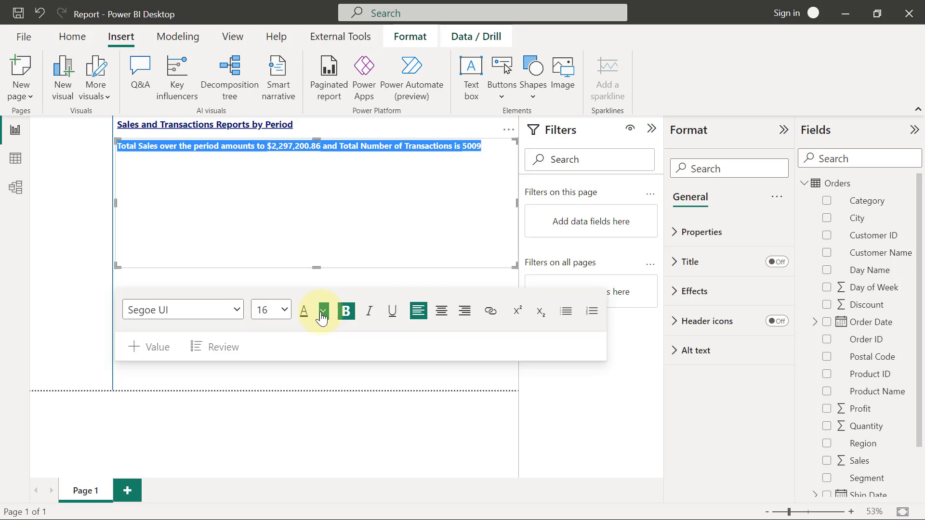
pyautogui.click(322, 315)
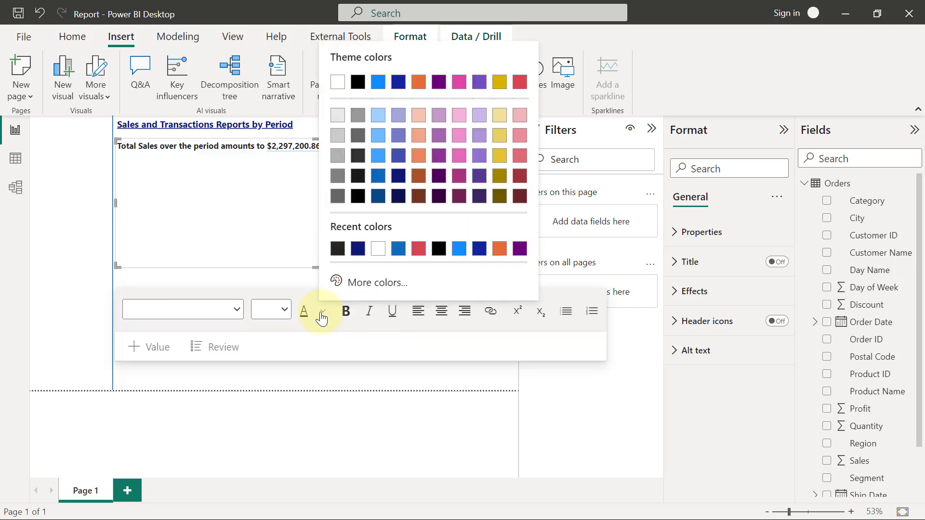
pyautogui.click(338, 85)
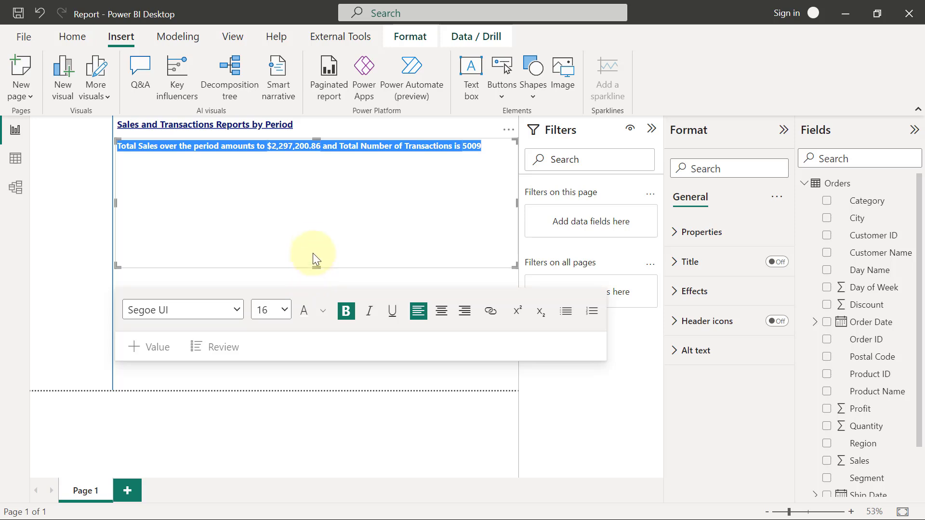
pyautogui.moveTo(316, 266); pyautogui.dragTo(322, 161)
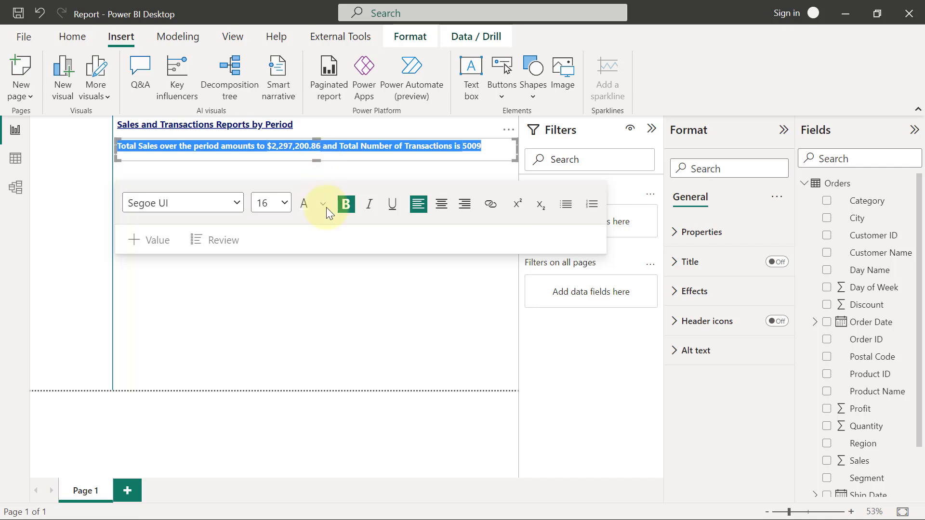
# Give the sales sentence box a dark-blue #0e1a77 background under Effects > Background.
pyautogui.click(427, 321)
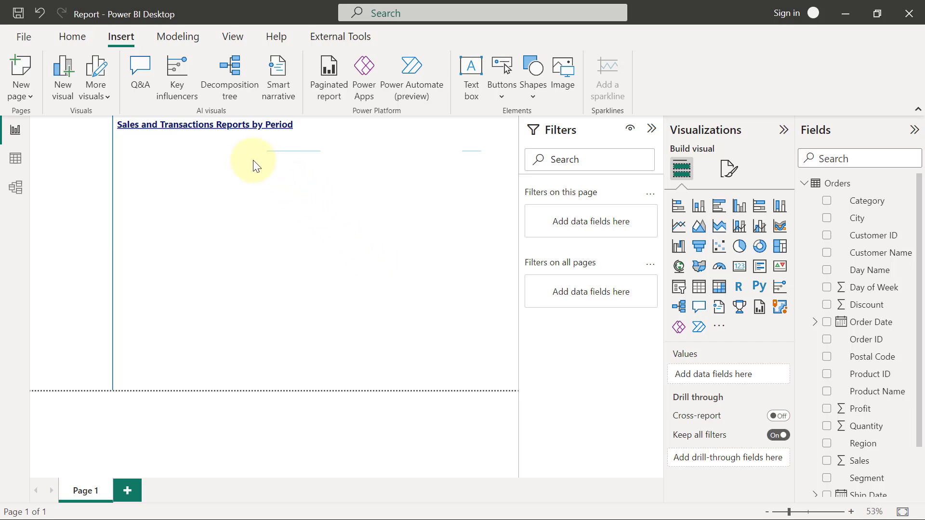
pyautogui.click(229, 146)
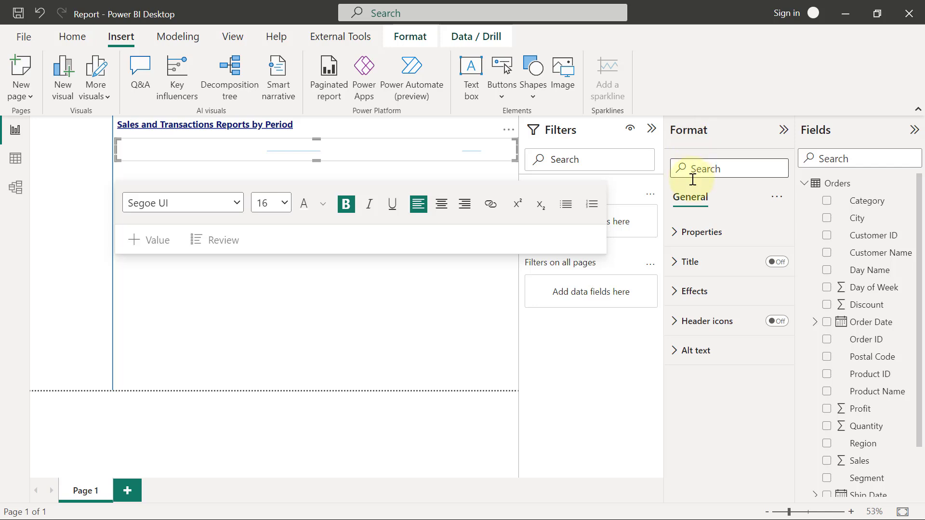
pyautogui.click(676, 293)
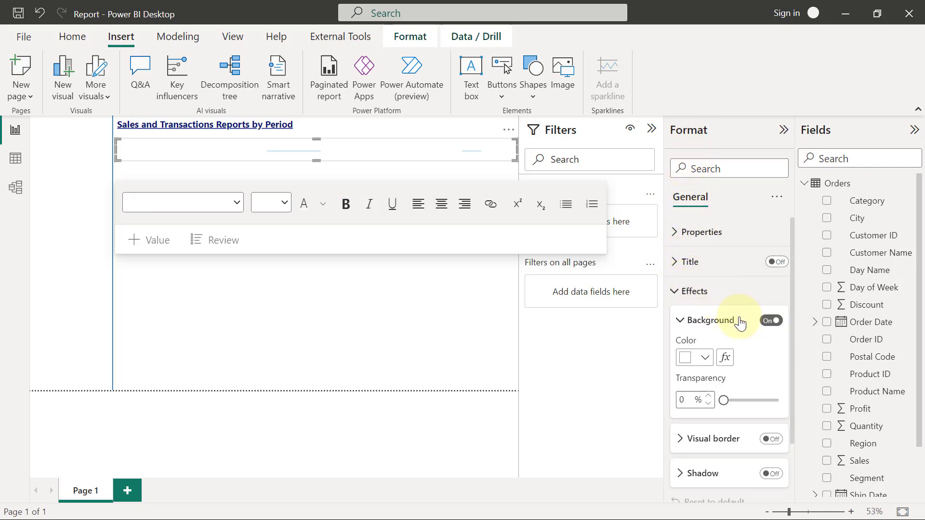
pyautogui.click(706, 359)
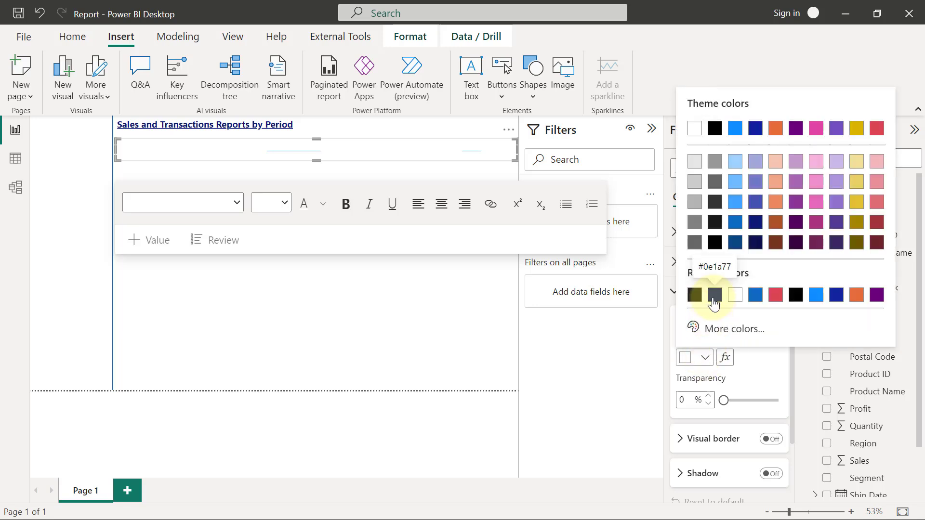
pyautogui.click(713, 297)
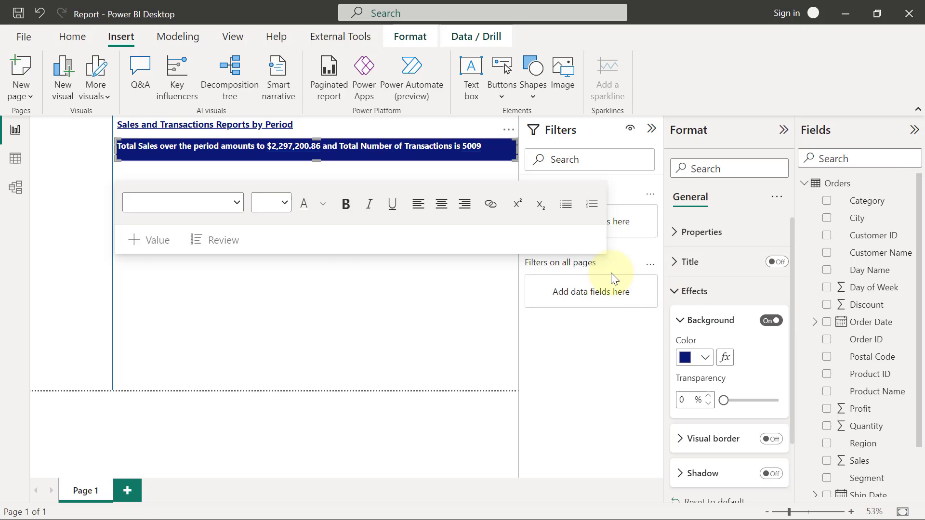
pyautogui.click(493, 298)
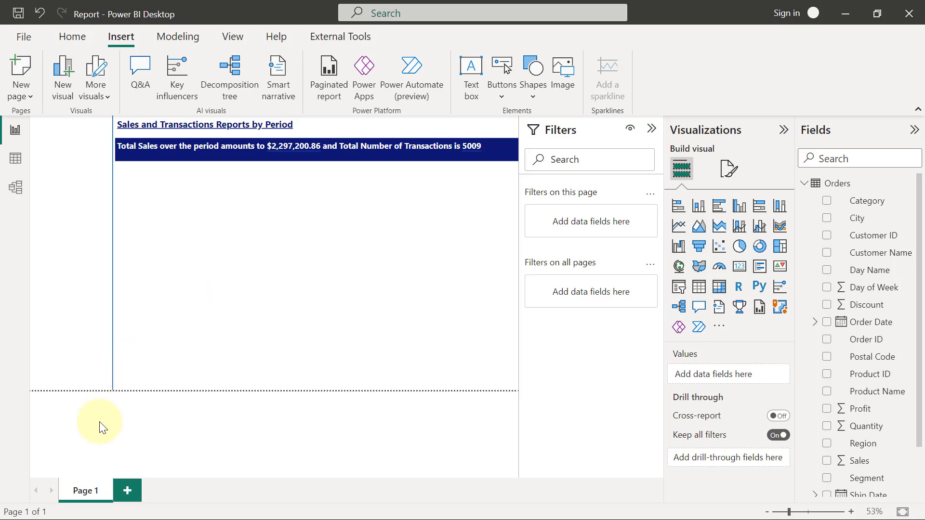
# Rename Page 1 to 'Temp' and duplicate the page.
pyautogui.doubleClick(84, 490)
pyautogui.press('Return')
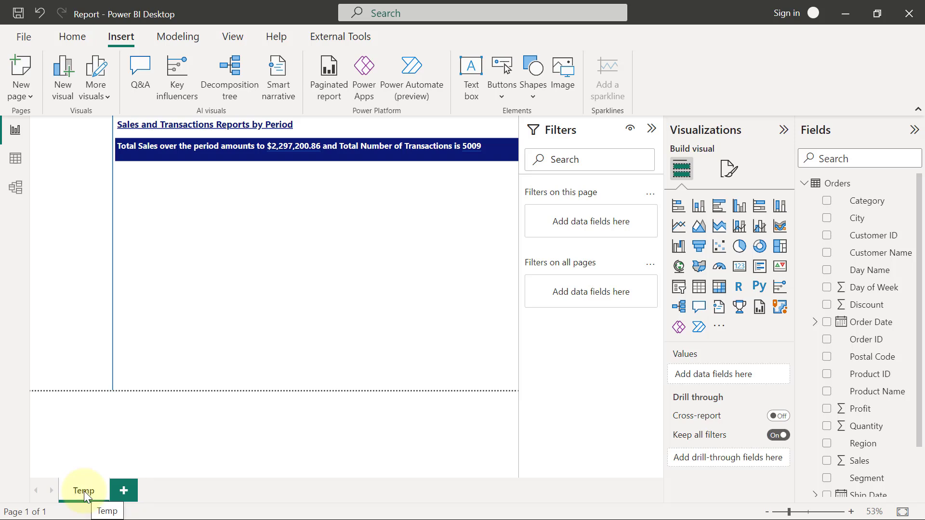
pyautogui.rightClick(84, 492)
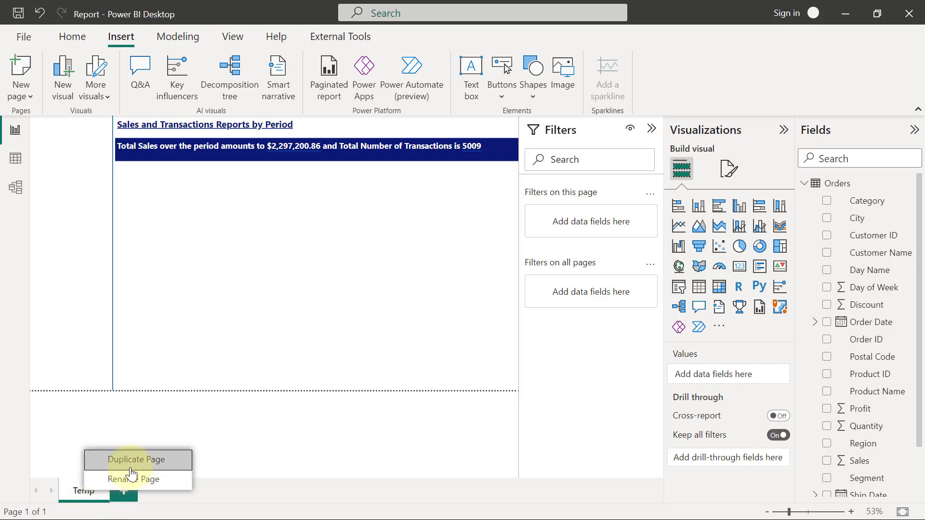
pyautogui.press('Escape')
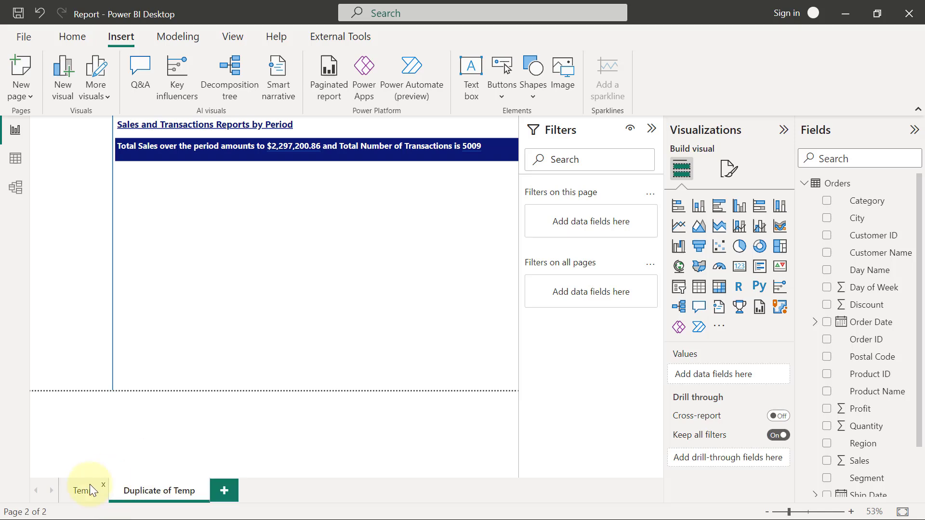
# Rename the duplicated page to 'Periodic Report'.
pyautogui.doubleClick(157, 496)
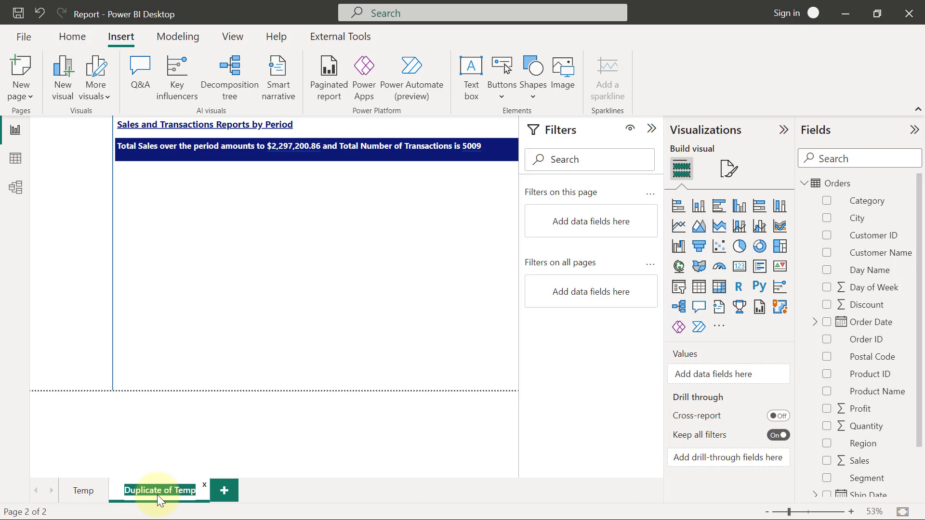
pyautogui.write('Periodic')
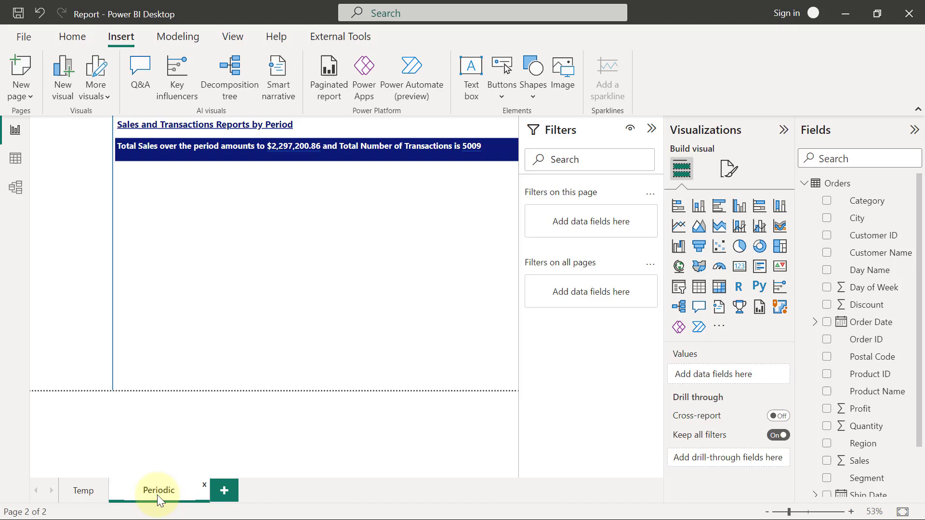
pyautogui.write(' Report')
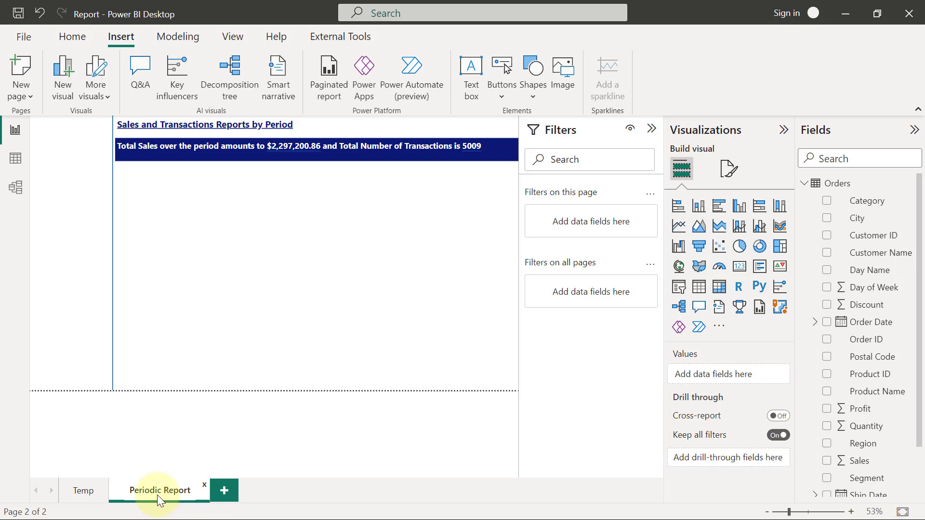
pyautogui.press('Return')
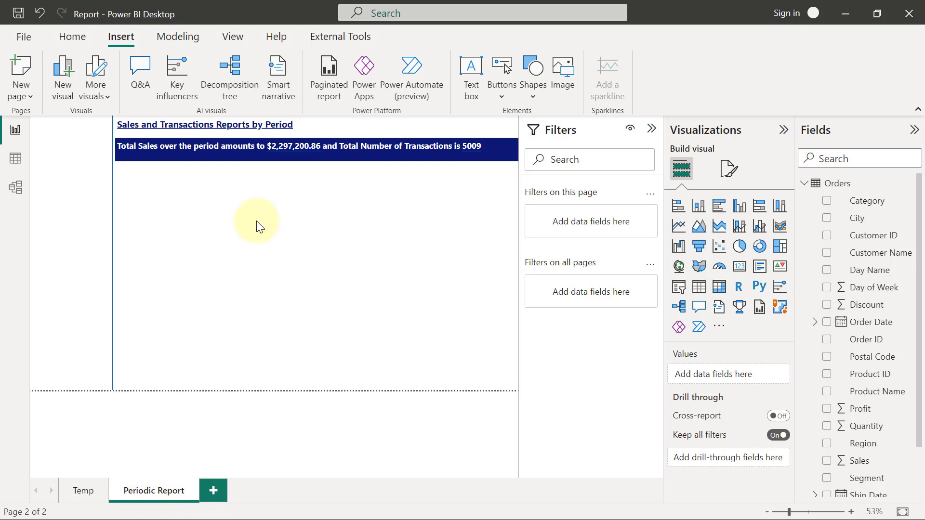